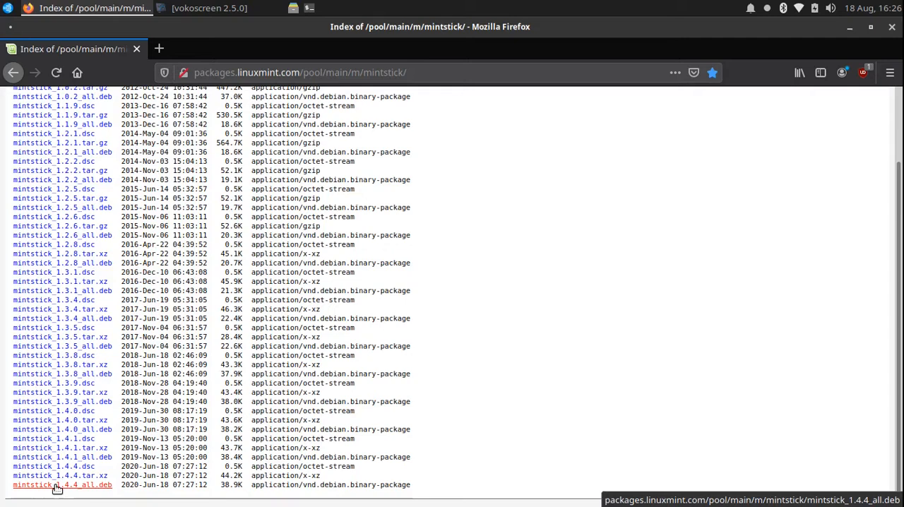
left_click(56, 485)
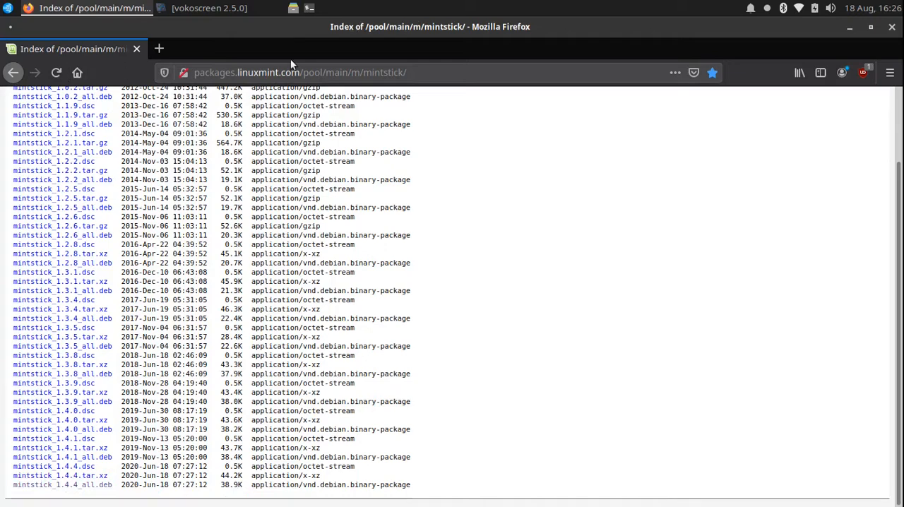
left_click(410, 72)
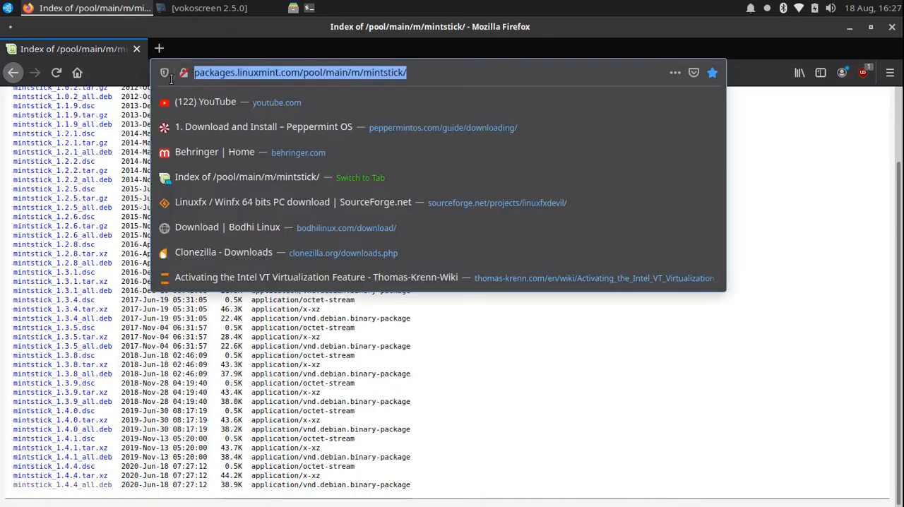
left_click(520, 78)
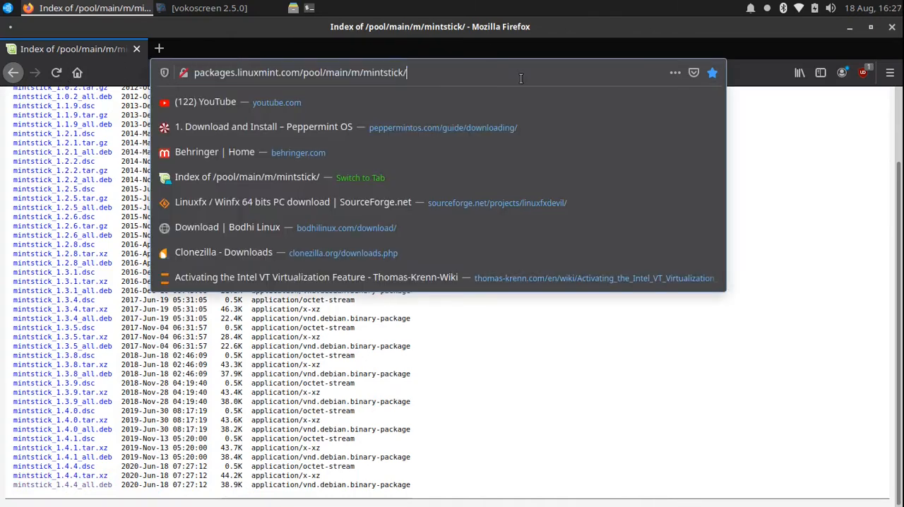
left_click(781, 148)
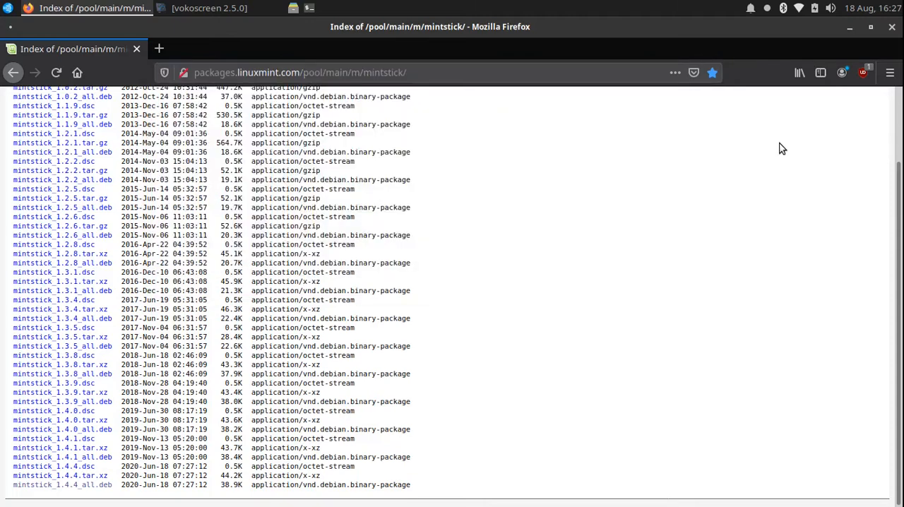
Download mintstick_1.4.4_all.deb from the package index and show the downloaded file in its folder.
left_click(50, 487)
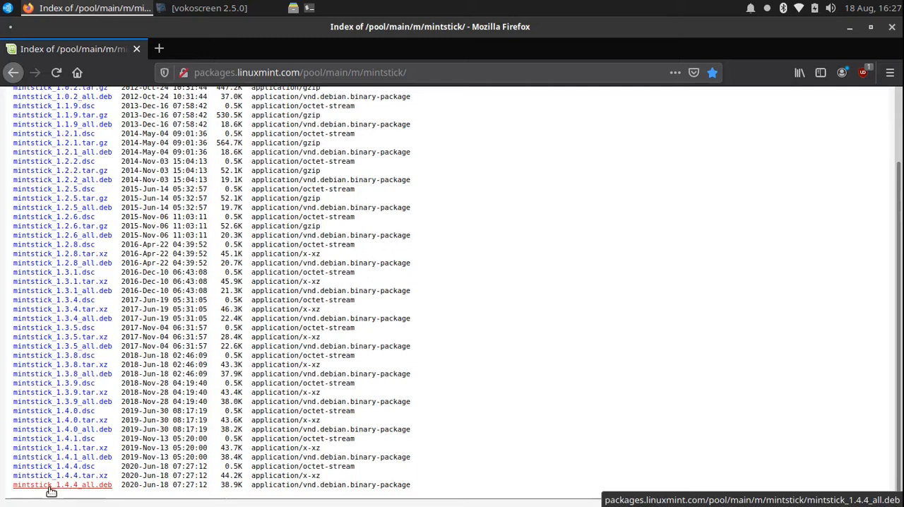
left_click(565, 374)
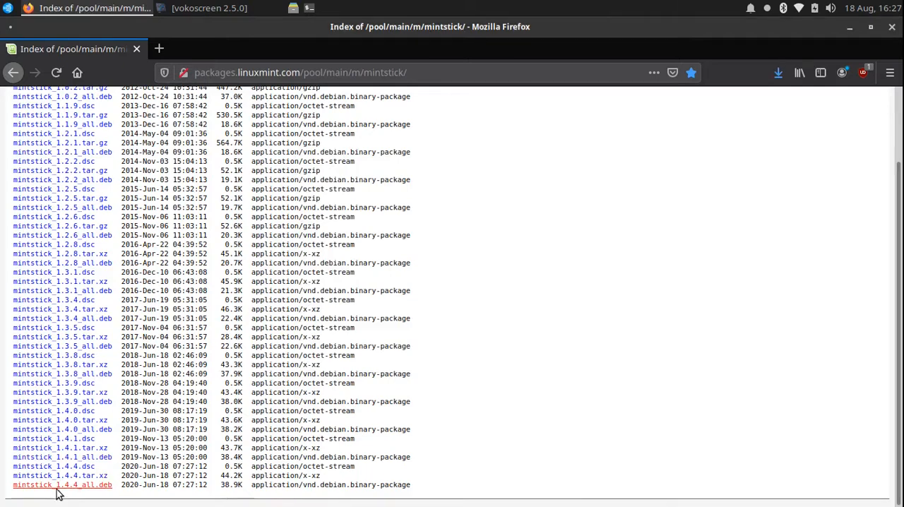
left_click(778, 74)
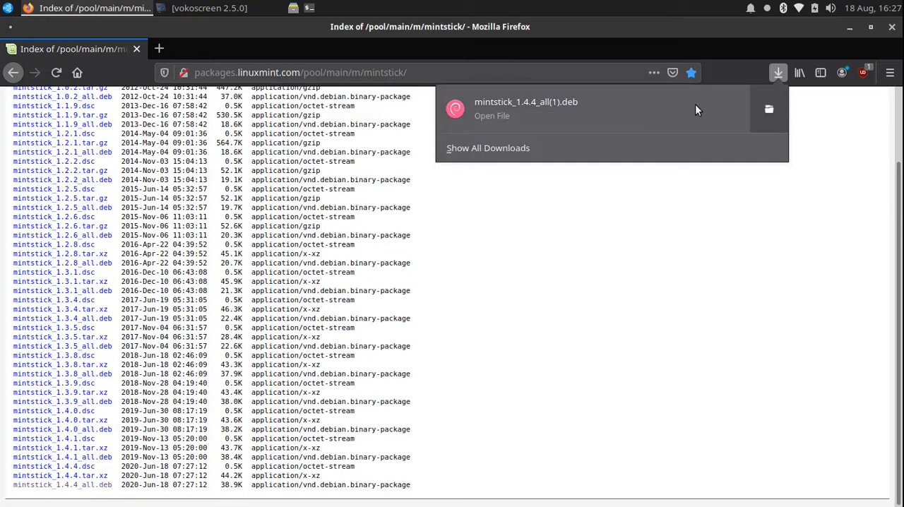
left_click(770, 110)
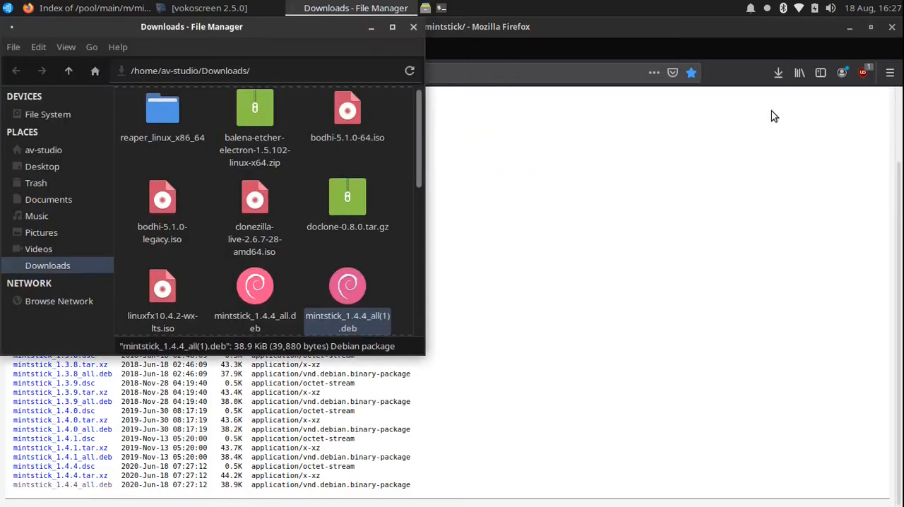
Install the downloaded mintstick_1.4.4_all(1).deb package, authorising the installation with the account password.
left_click_drag(416, 175, 418, 222)
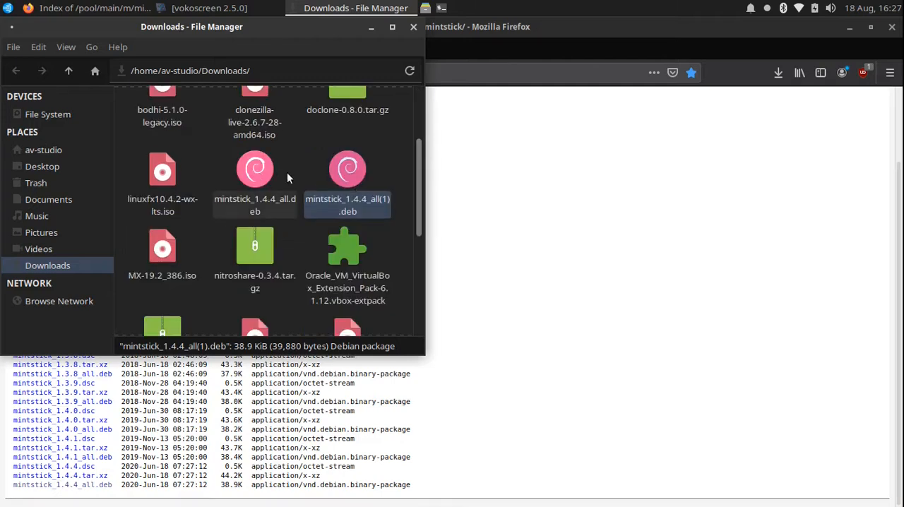
double_click(346, 168)
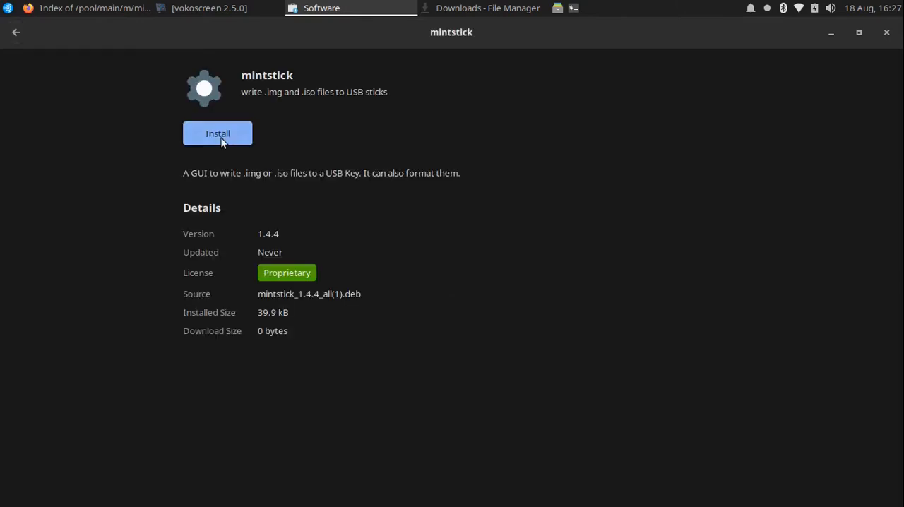
left_click(217, 134)
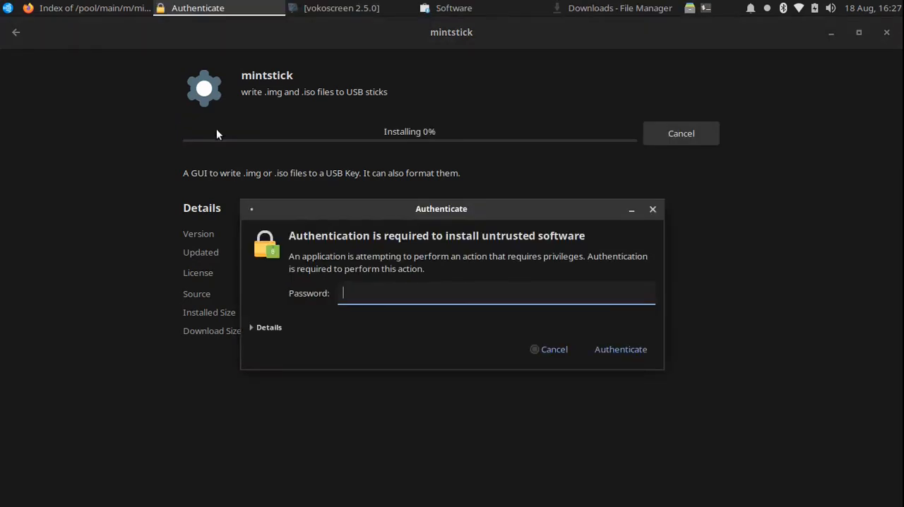
type("••••••••")
key("Return")
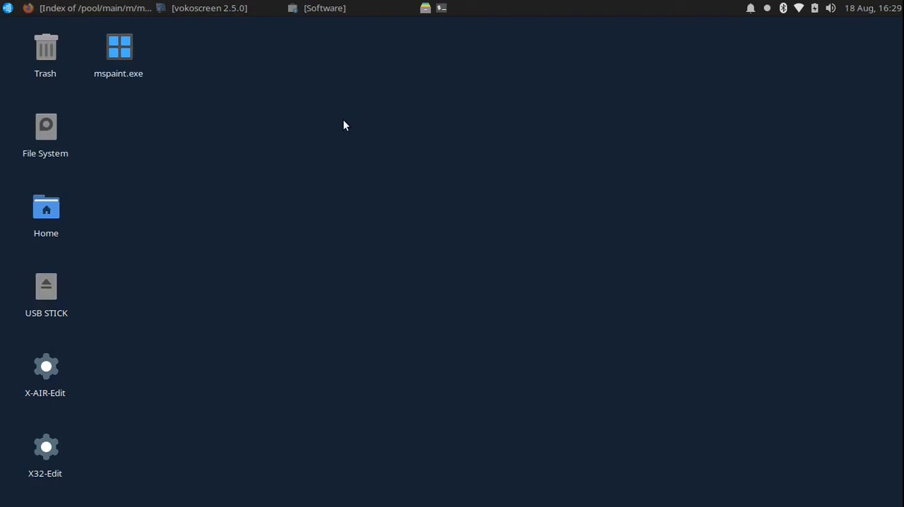
Search the installed applications for "usb" and launch USB Image Writer.
left_click(7, 12)
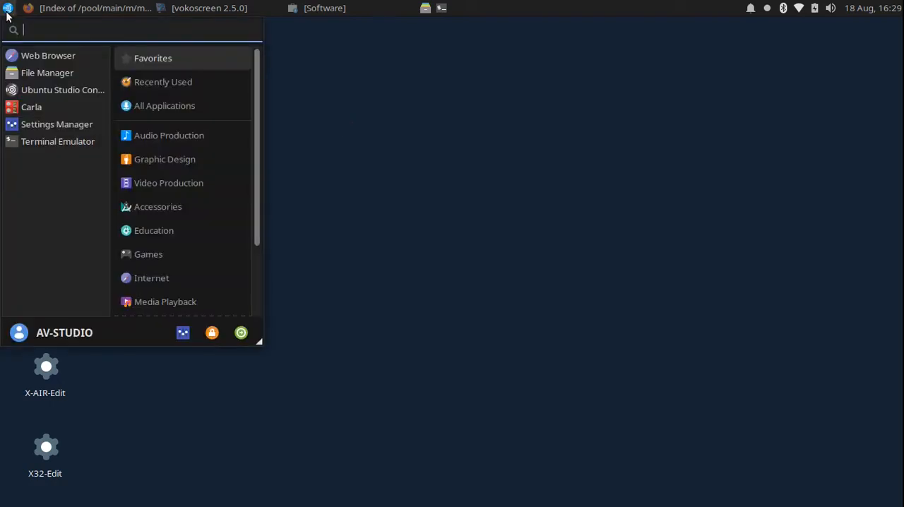
type("us")
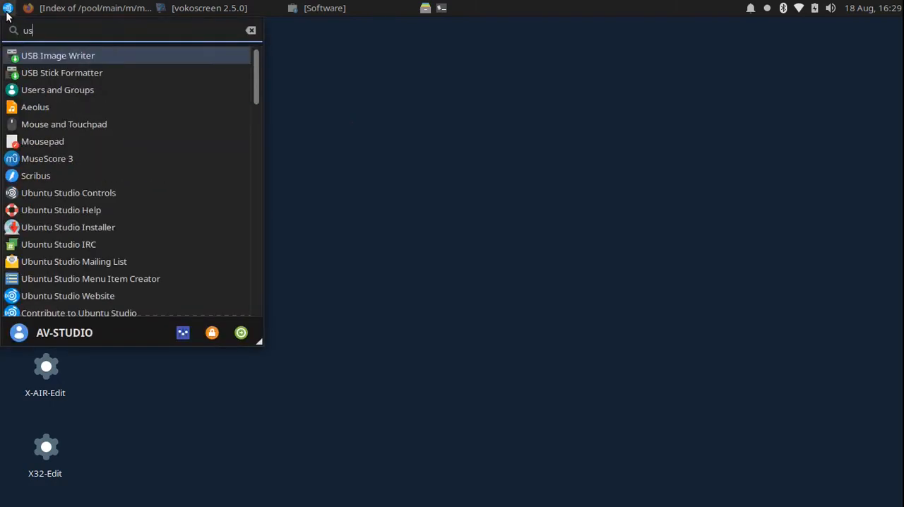
type("b")
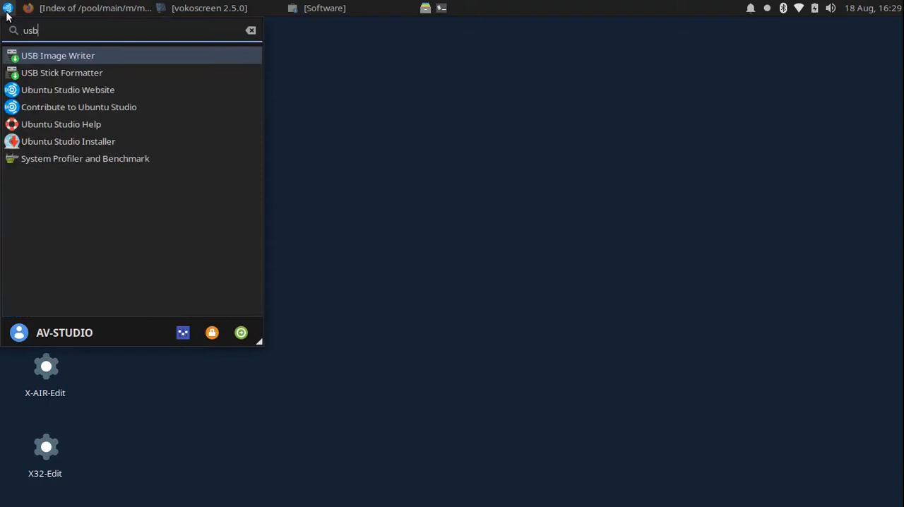
left_click(58, 56)
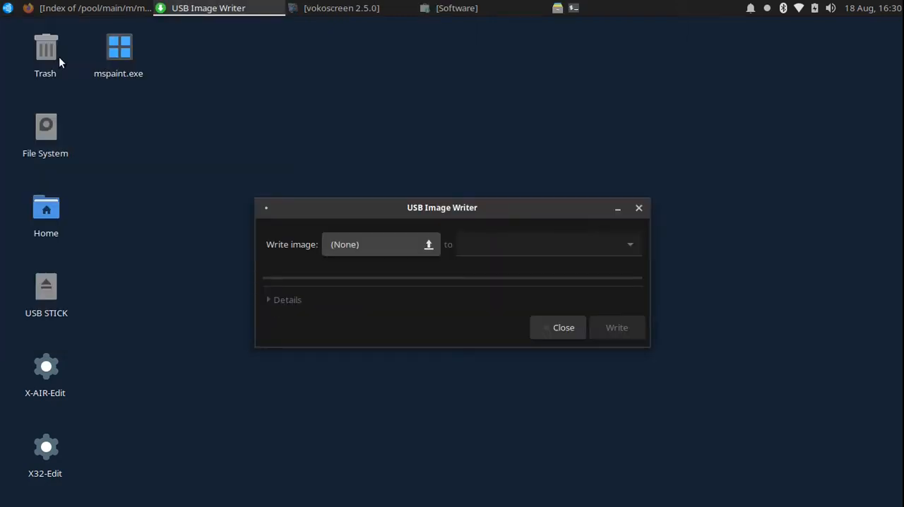
Choose bodhi-5.1.0-64.iso from the recent files as the image to write.
left_click(380, 254)
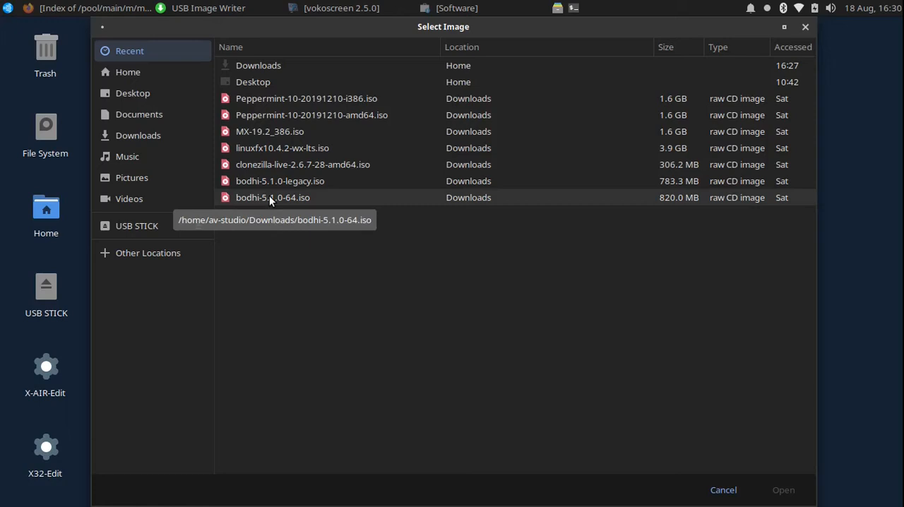
left_click(269, 201)
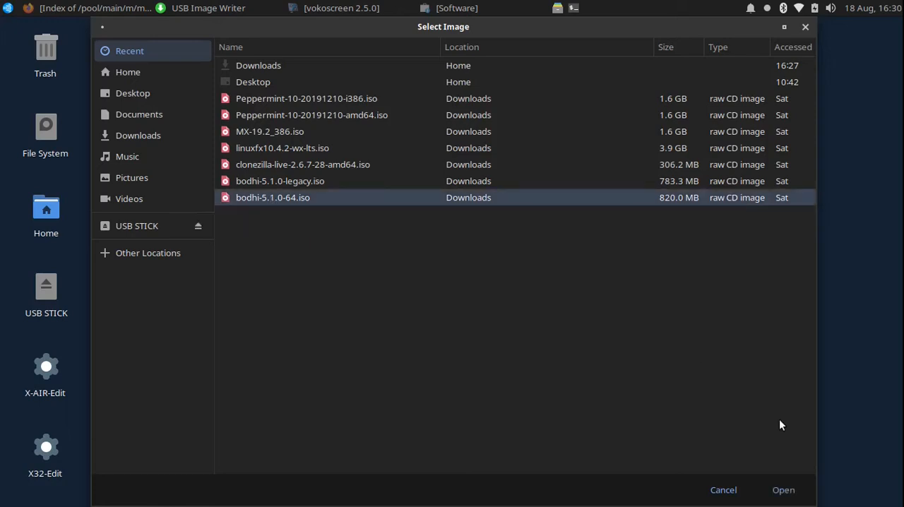
left_click(784, 490)
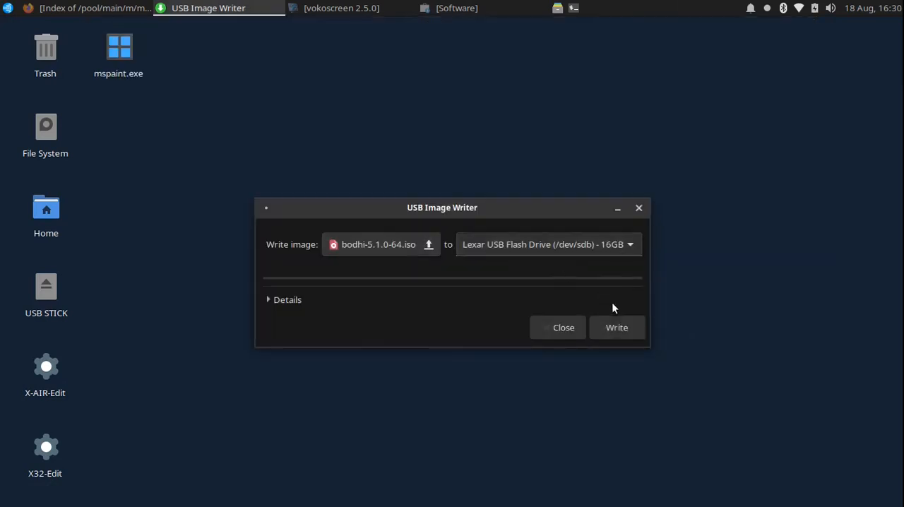
Start writing the image to the Lexar USB Flash Drive (/dev/sdb), authorising it with the account password.
left_click(615, 325)
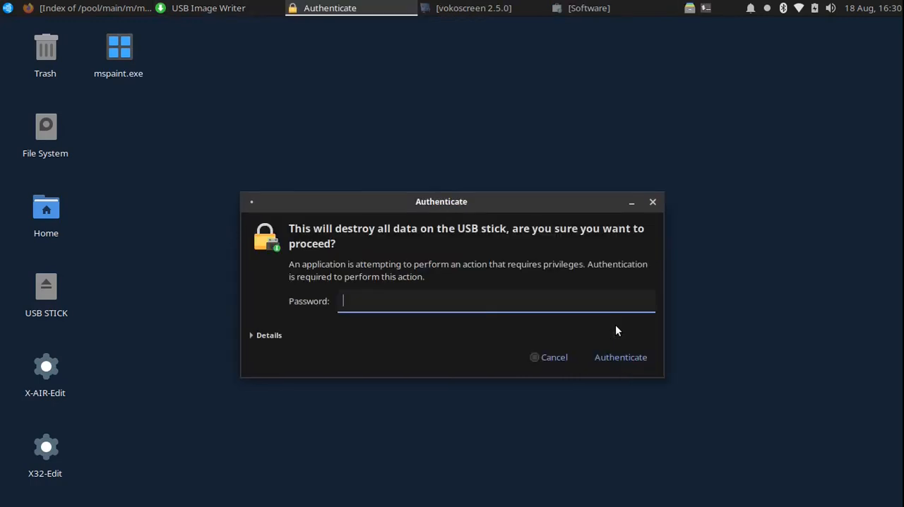
type("••••••")
key("Return")
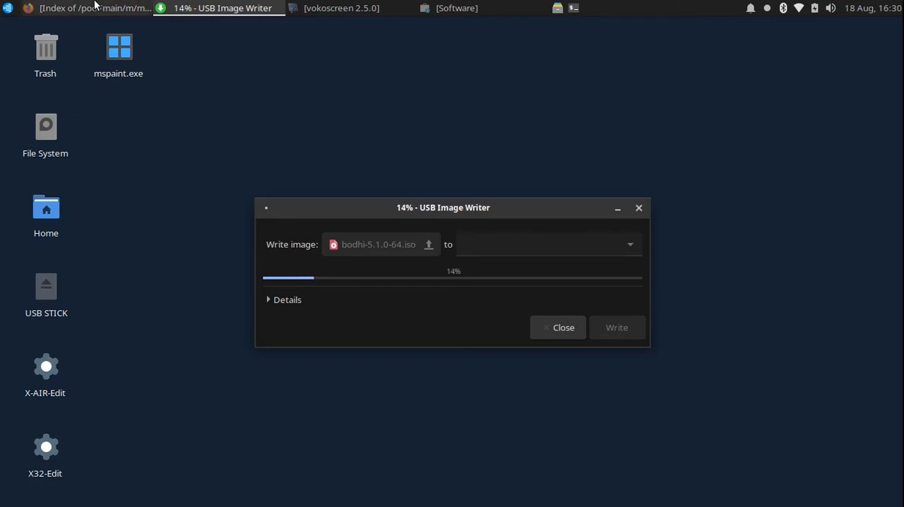
Switch to Firefox, search the web for "etcher" in a new tab, and open the balenaEtcher website.
left_click(94, 7)
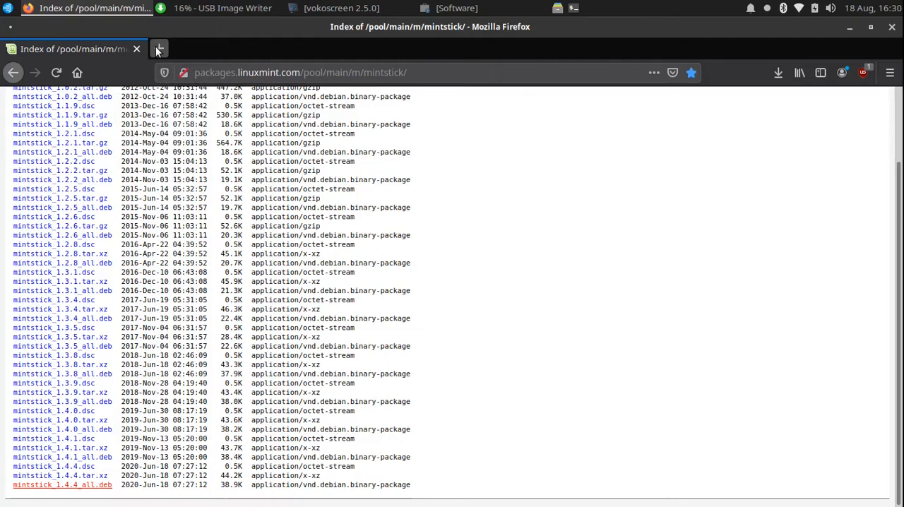
left_click(159, 49)
left_click(218, 71)
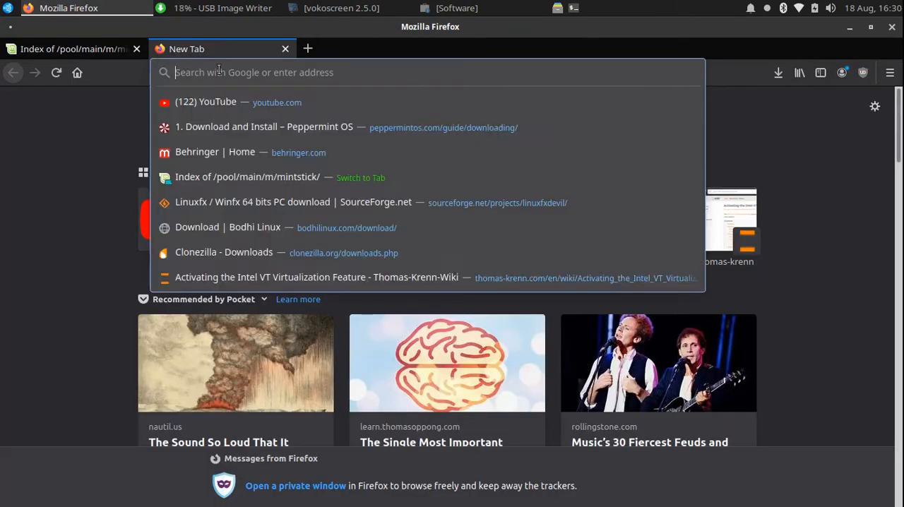
type("e")
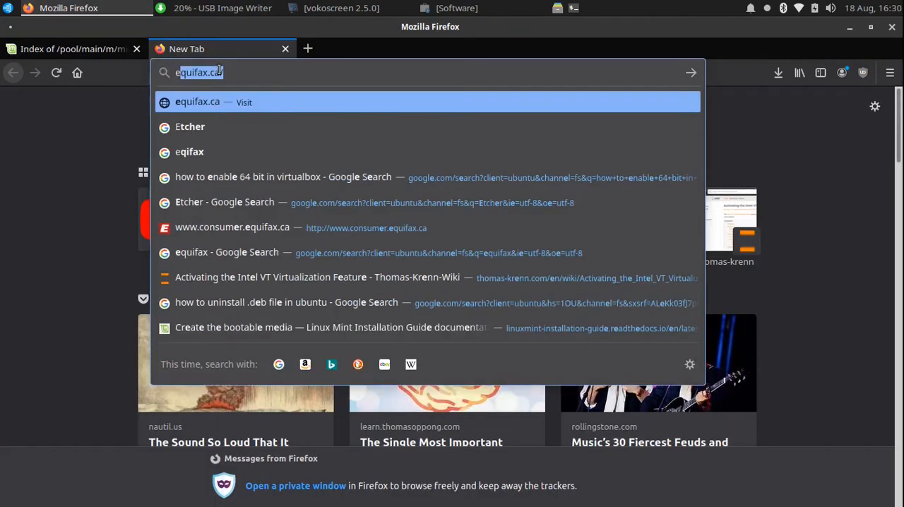
type("tch")
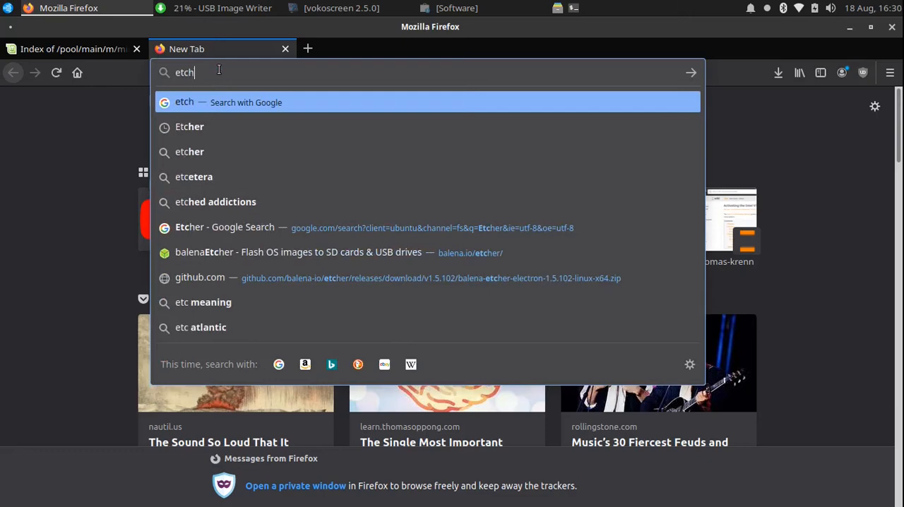
type("er")
key("Return")
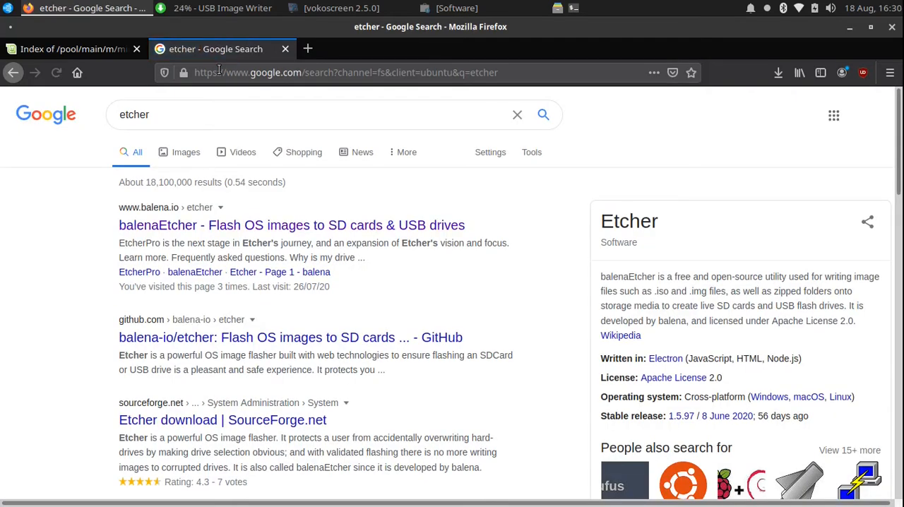
left_click(231, 224)
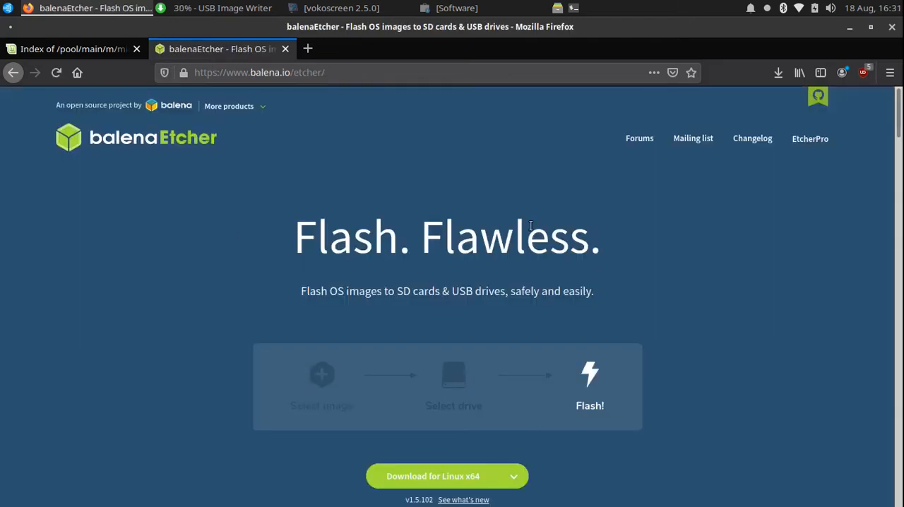
Download balenaEtcher for Linux x64, saving the zip archive to disk.
scroll(530, 225, "down", 3)
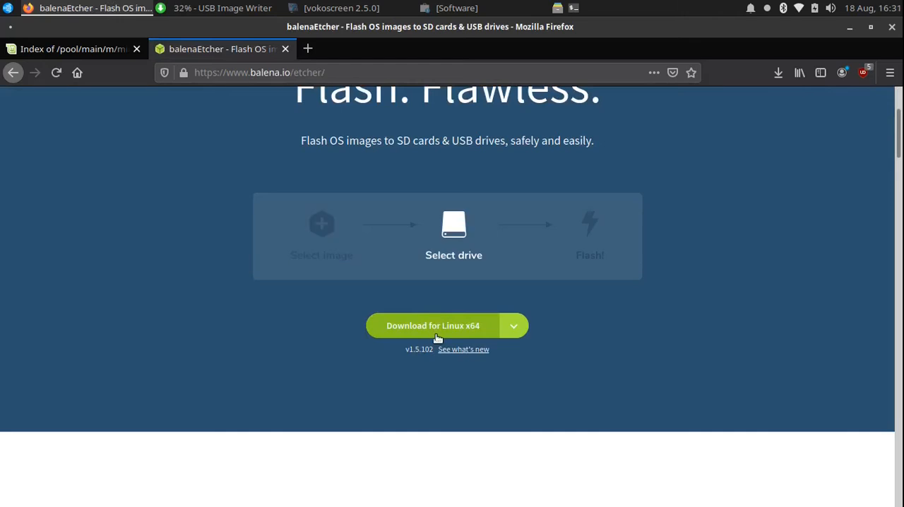
left_click(436, 336)
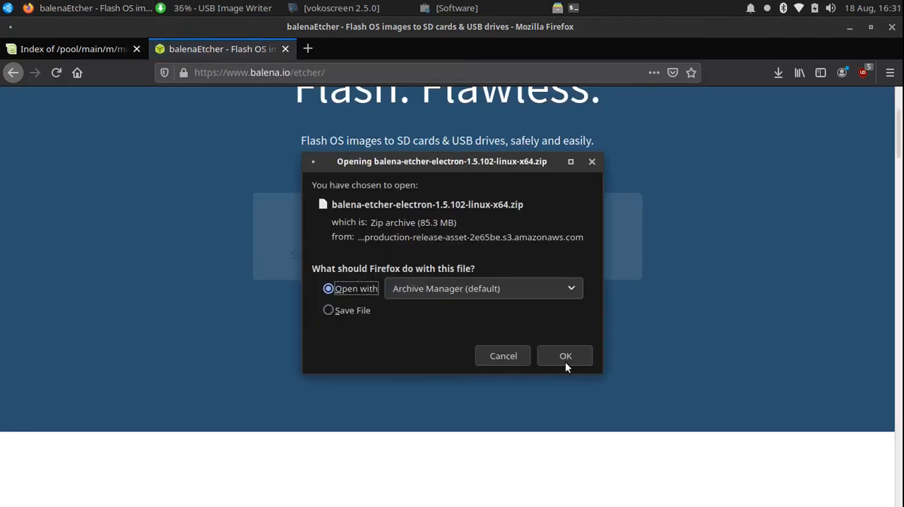
left_click(336, 308)
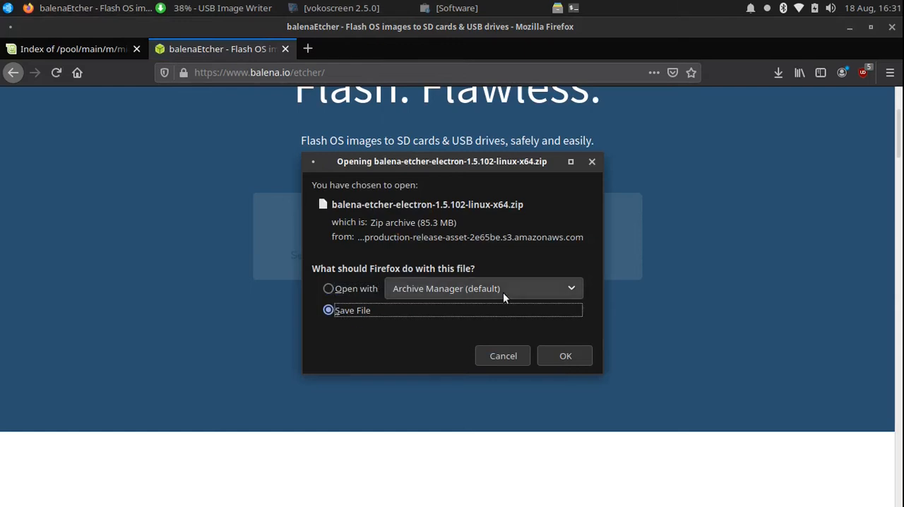
left_click(551, 356)
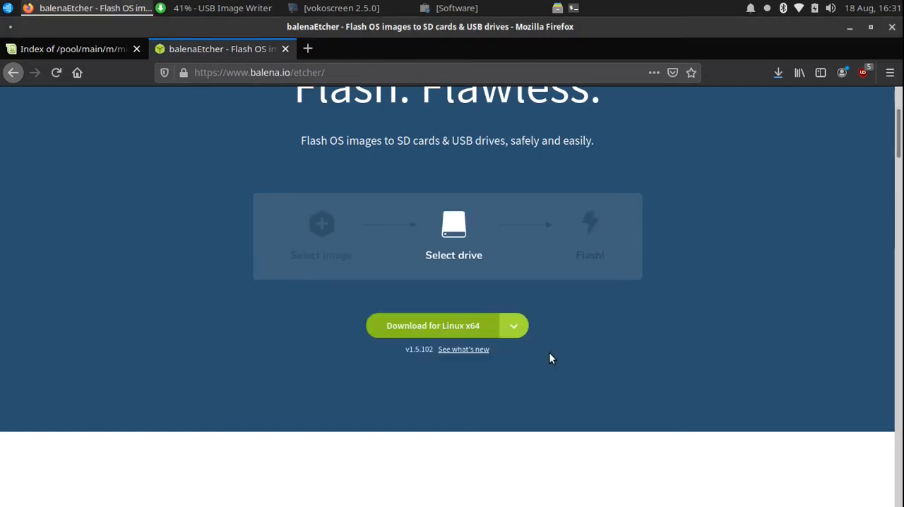
Open the downloaded balena-etcher-electron-1.5.102-linux-x64(1).zip and extract all its files into the Downloads folder.
left_click(777, 72)
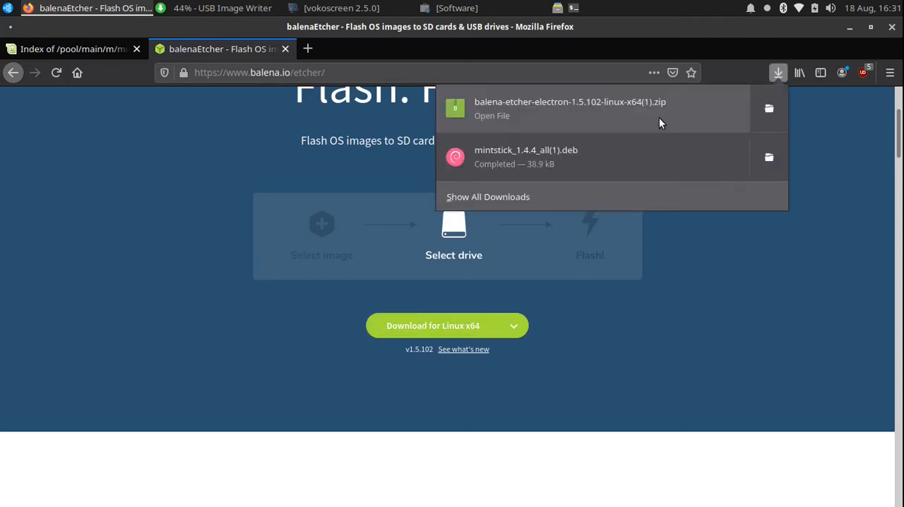
left_click(714, 106)
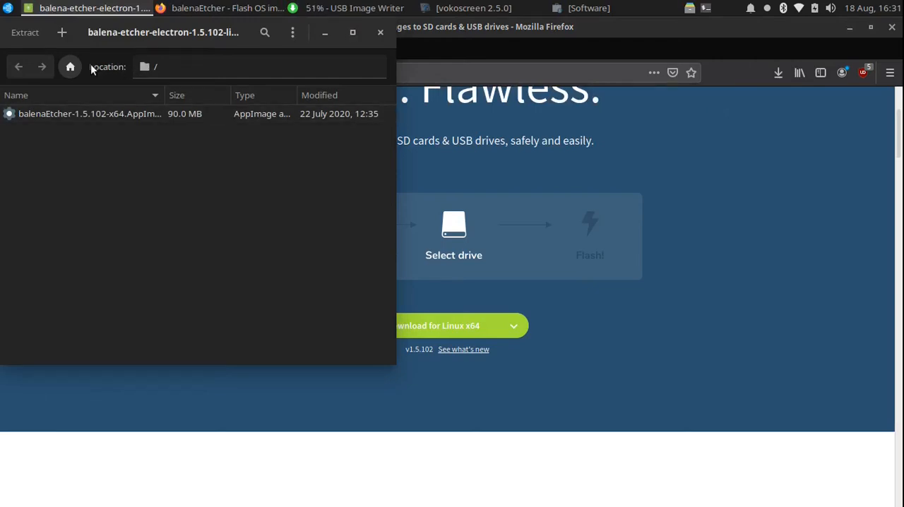
left_click(23, 32)
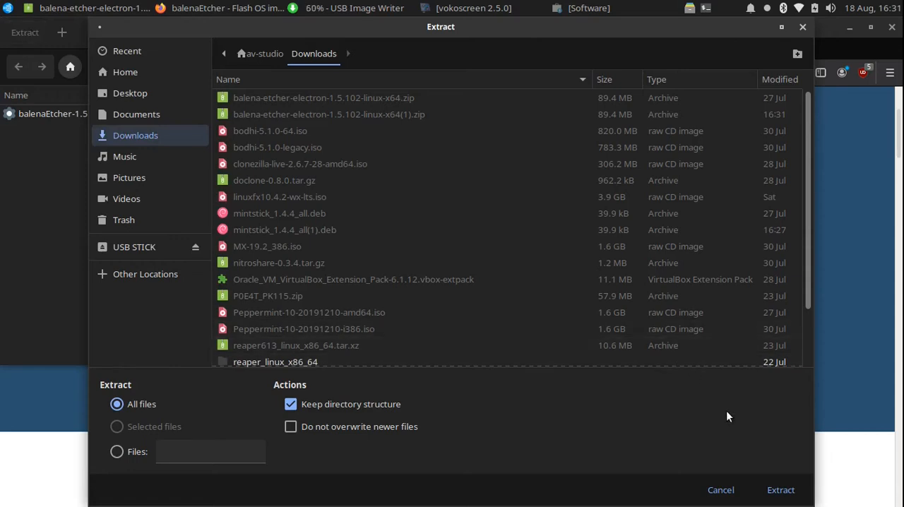
left_click(780, 490)
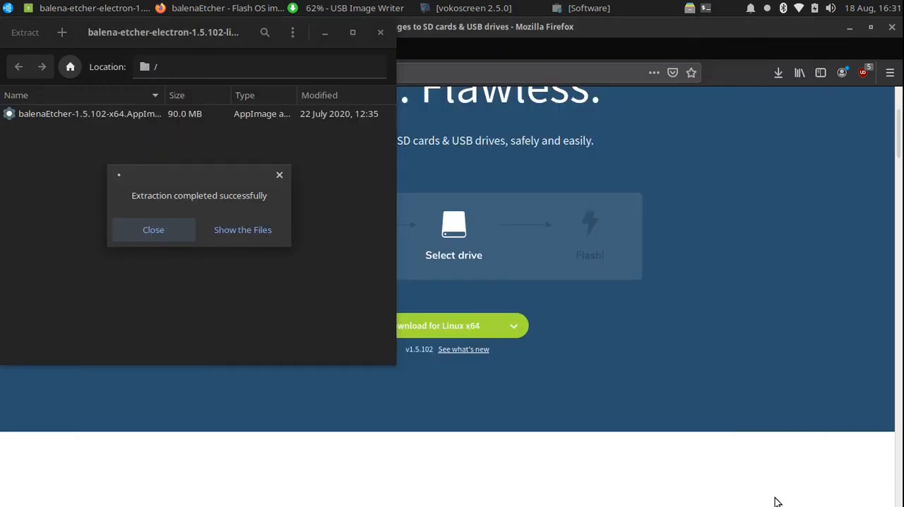
left_click(246, 231)
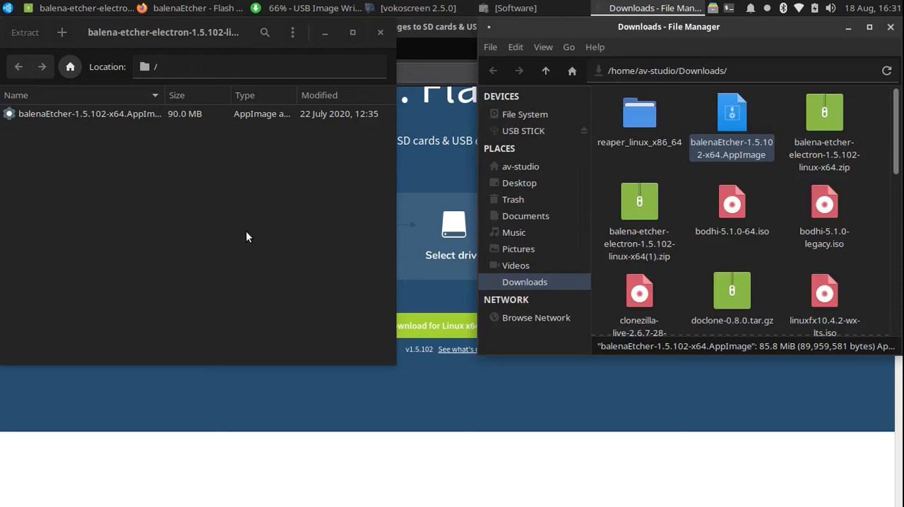
double_click(733, 115)
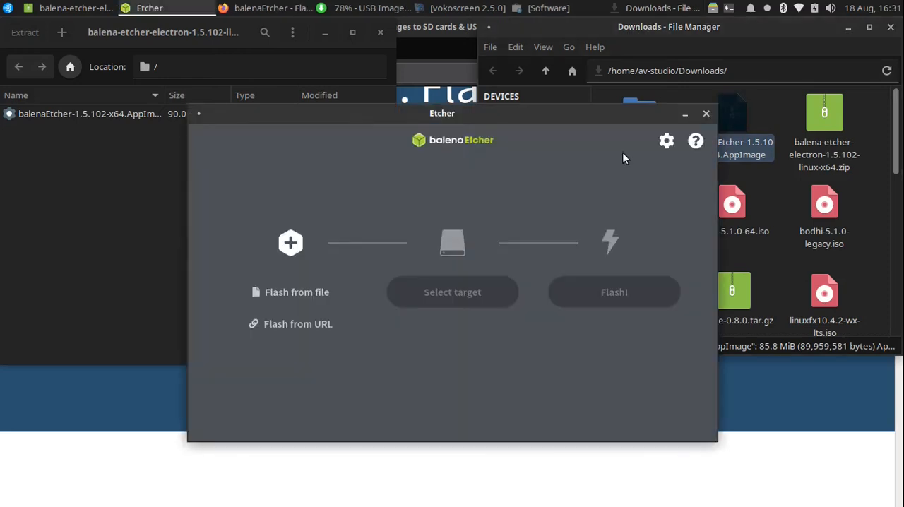
left_click(292, 295)
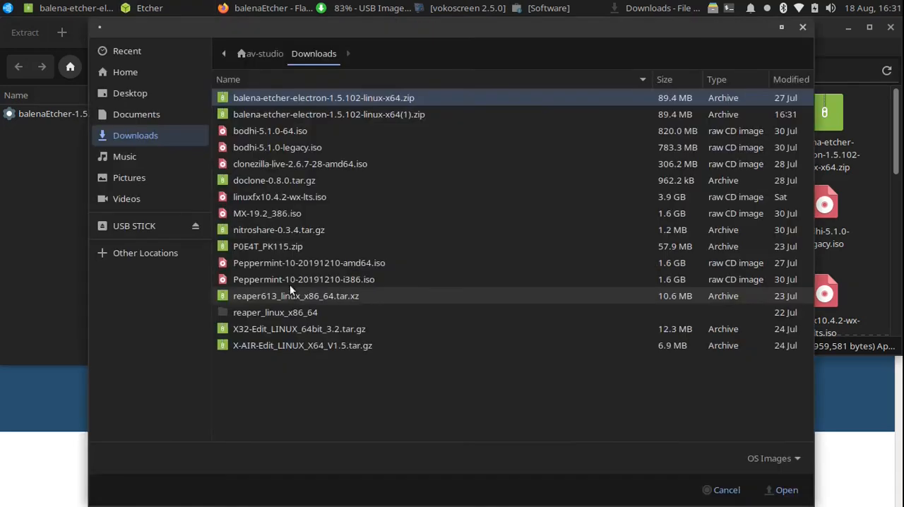
left_click(286, 267)
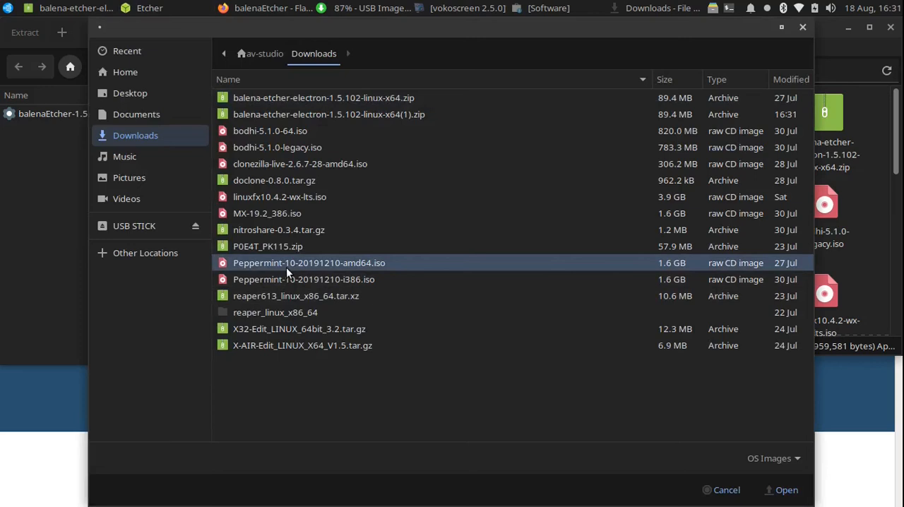
double_click(286, 267)
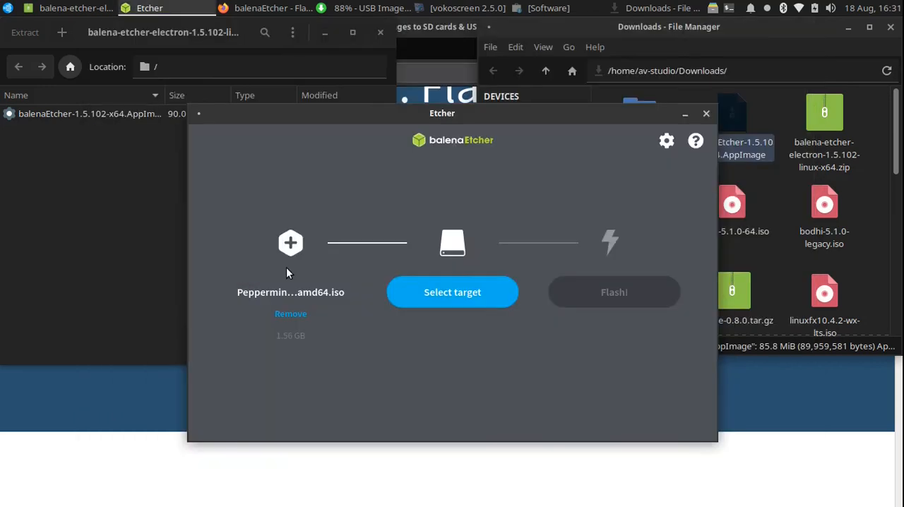
Select the 16 GB Lexar USB_Flash_Drive at /dev/sdb as the flash target, and close Etcher without flashing.
left_click(457, 293)
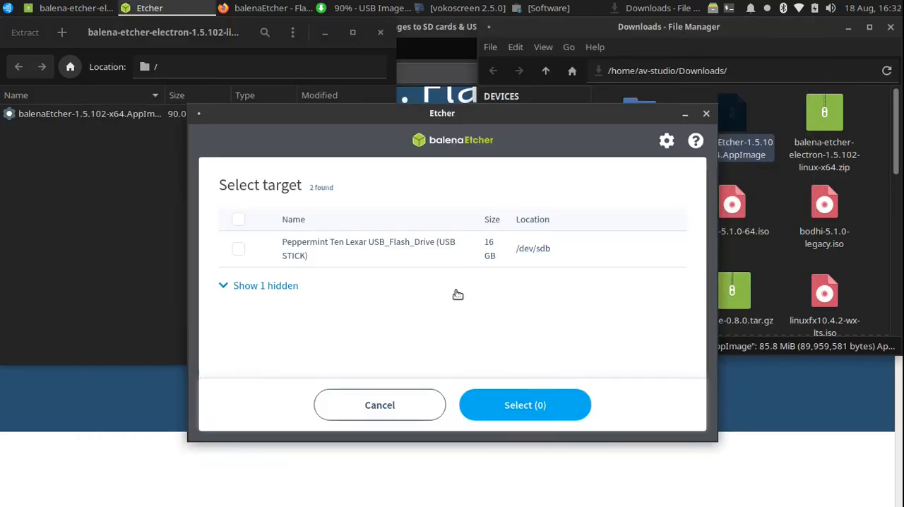
left_click(394, 267)
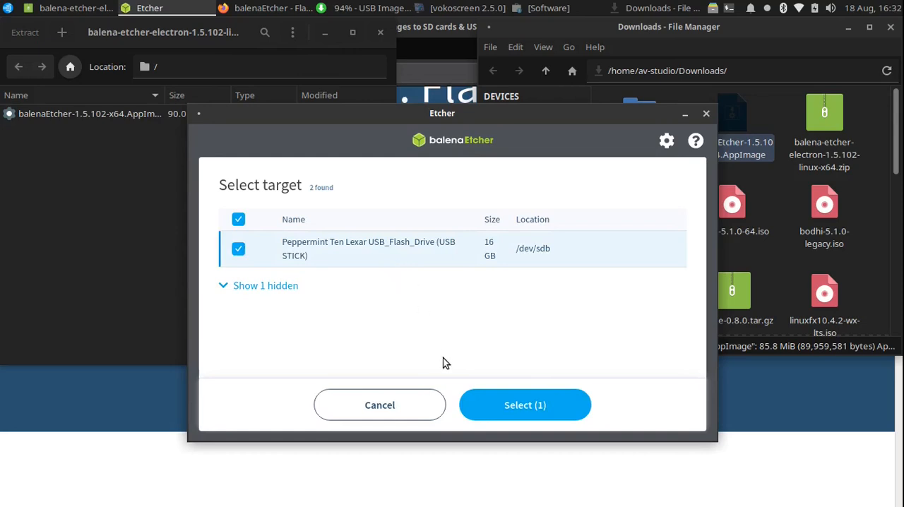
left_click(504, 408)
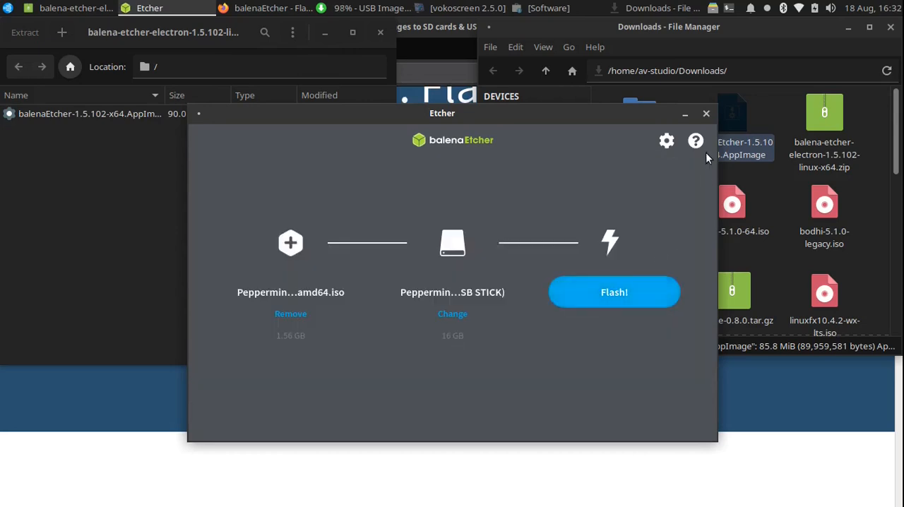
left_click(706, 114)
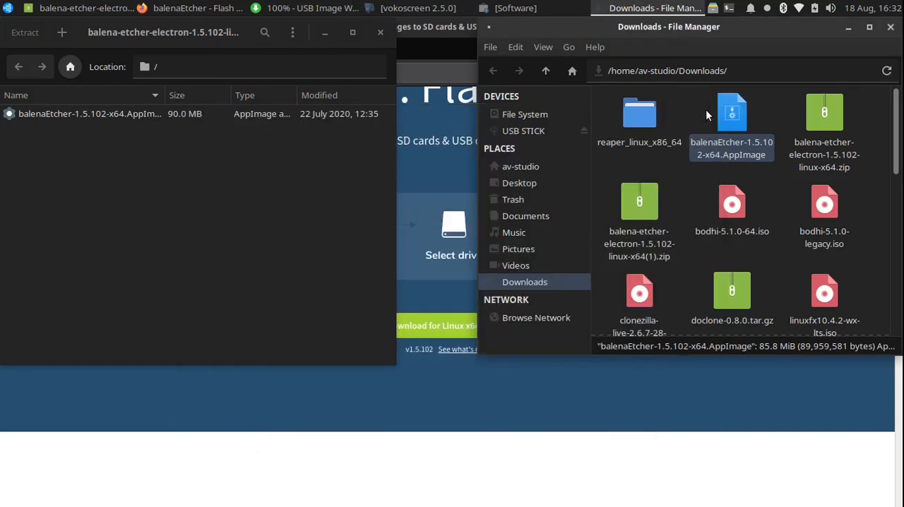
Close the Downloads folder and zip archive windows, acknowledge the finished write and close USB Image Writer.
left_click(891, 28)
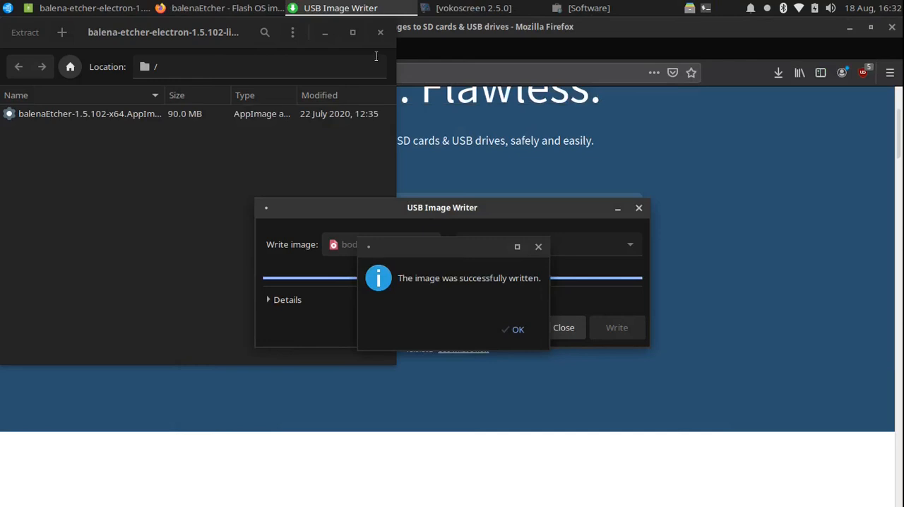
left_click(379, 32)
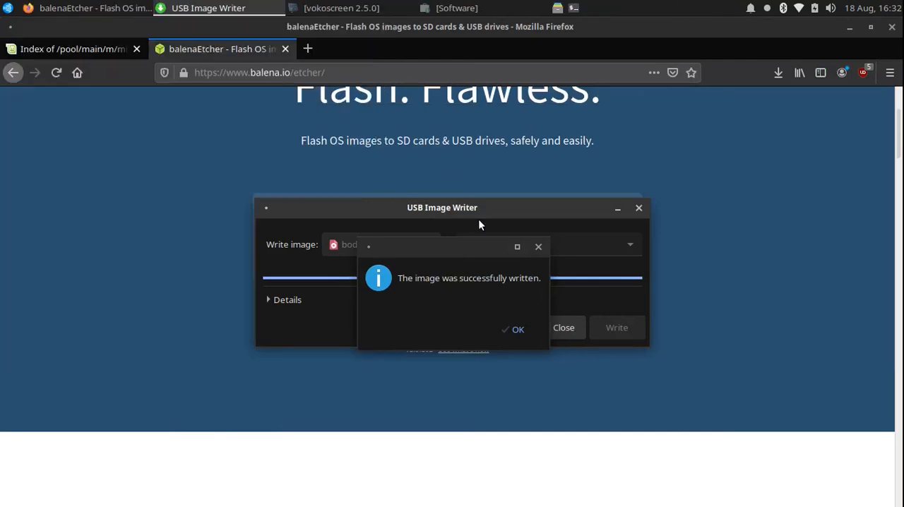
left_click(514, 331)
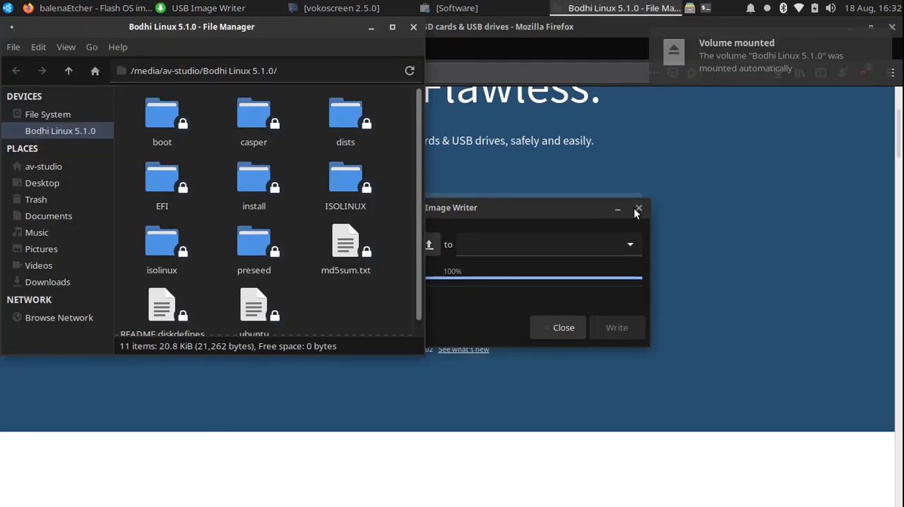
left_click(638, 207)
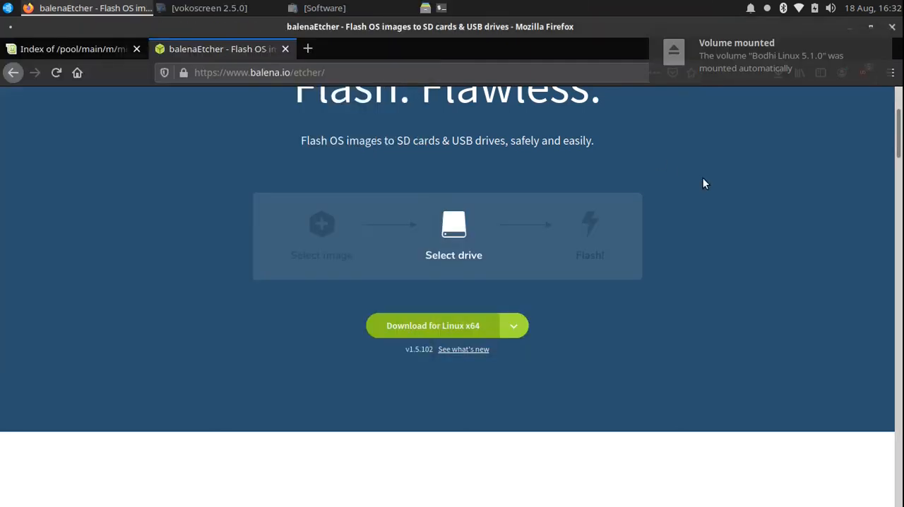